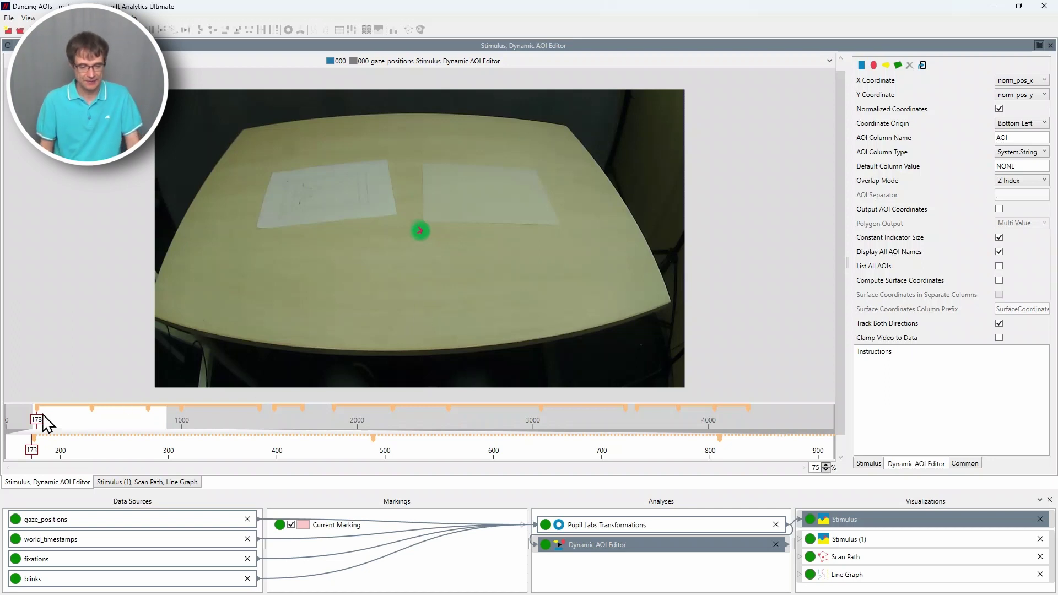
Scrub forward to frame 565 to check that the Instructions AOI follows the left sheet.
left_click_drag(36, 422, 107, 423)
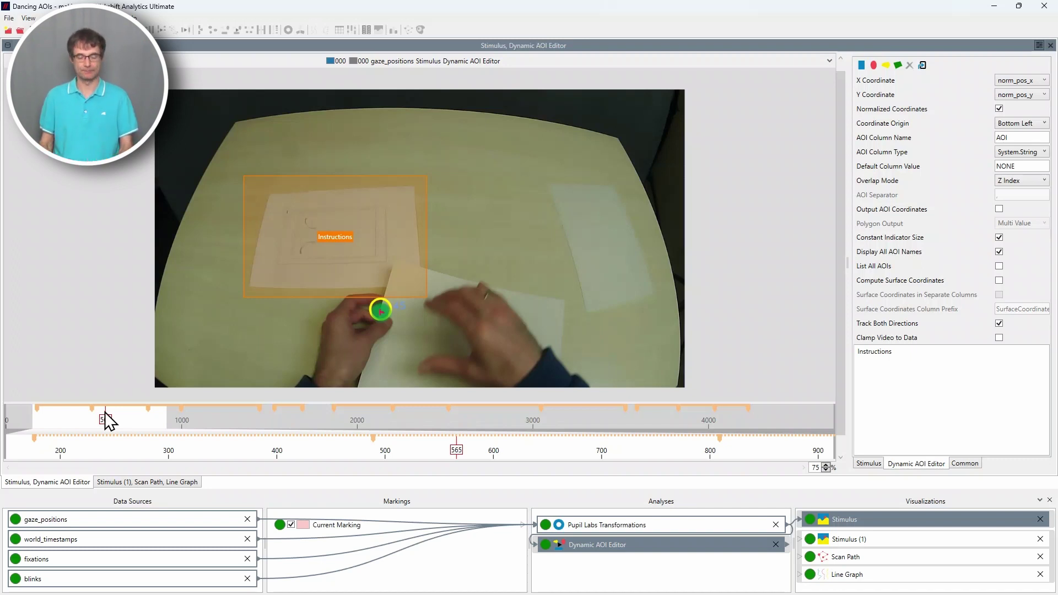
Near frame 176, draw a rectangular AOI over the right-hand sheet and name it 'Paper'.
left_click_drag(107, 425, 37, 422)
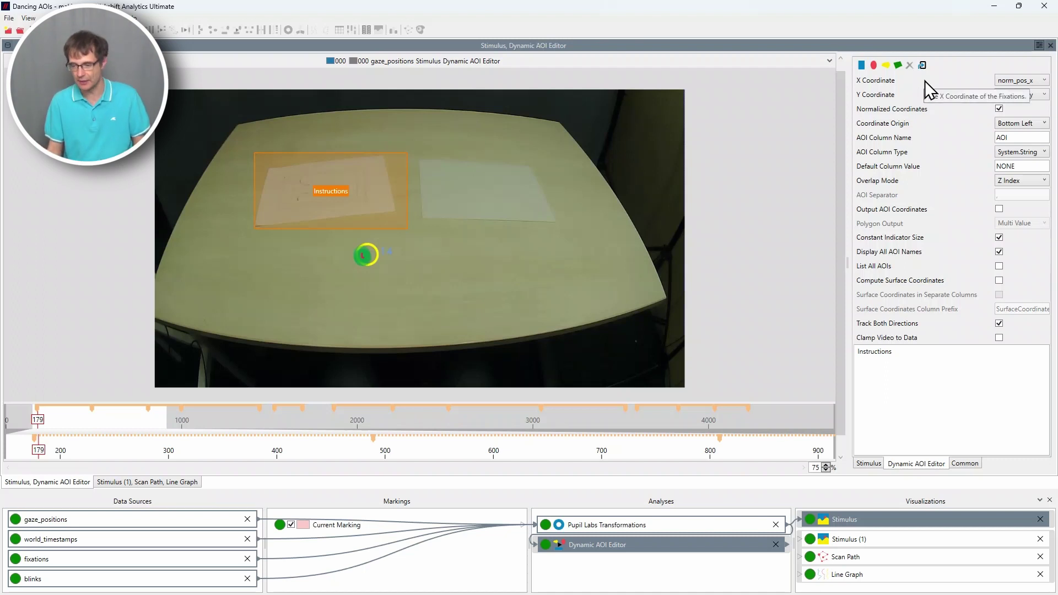
left_click(861, 65)
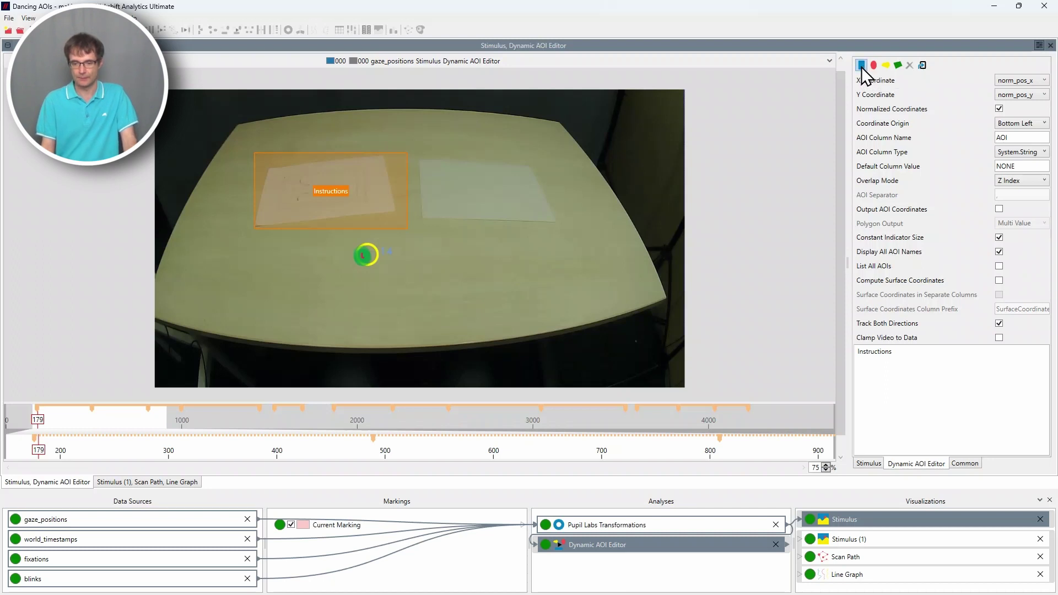
left_click_drag(412, 154, 567, 230)
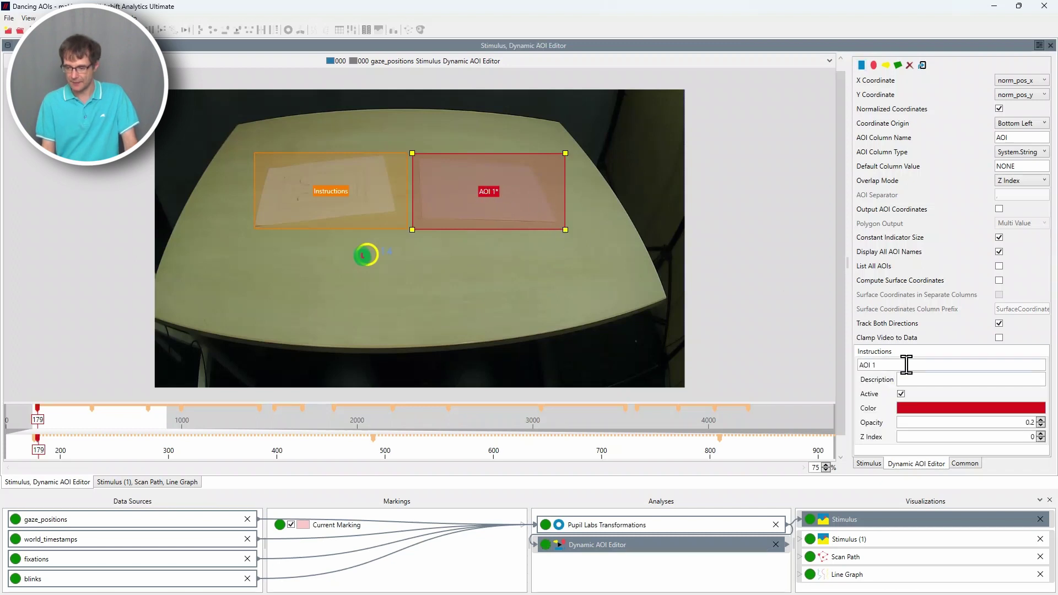
left_click(906, 365)
type("Paper")
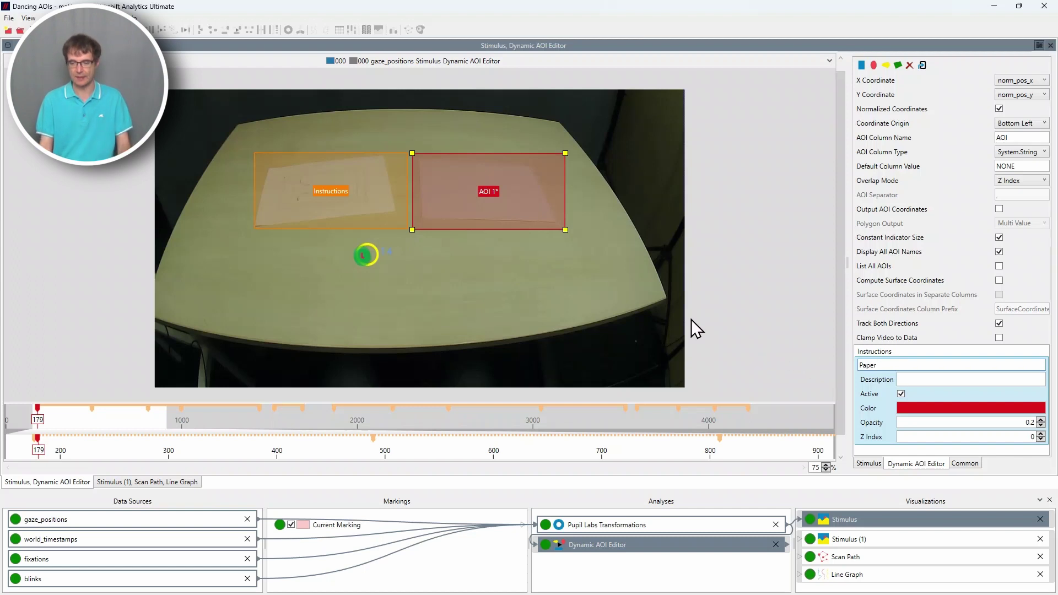
left_click(42, 419)
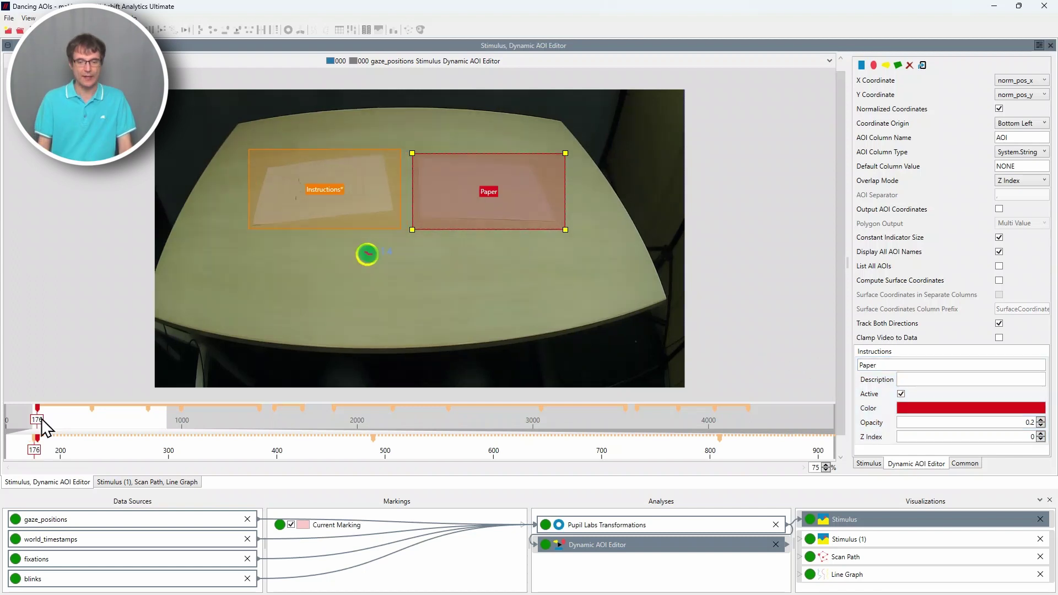
At frame 376, move and enlarge the Paper AOI over the folded sheet and set Z Index 1.
left_click_drag(42, 420, 77, 418)
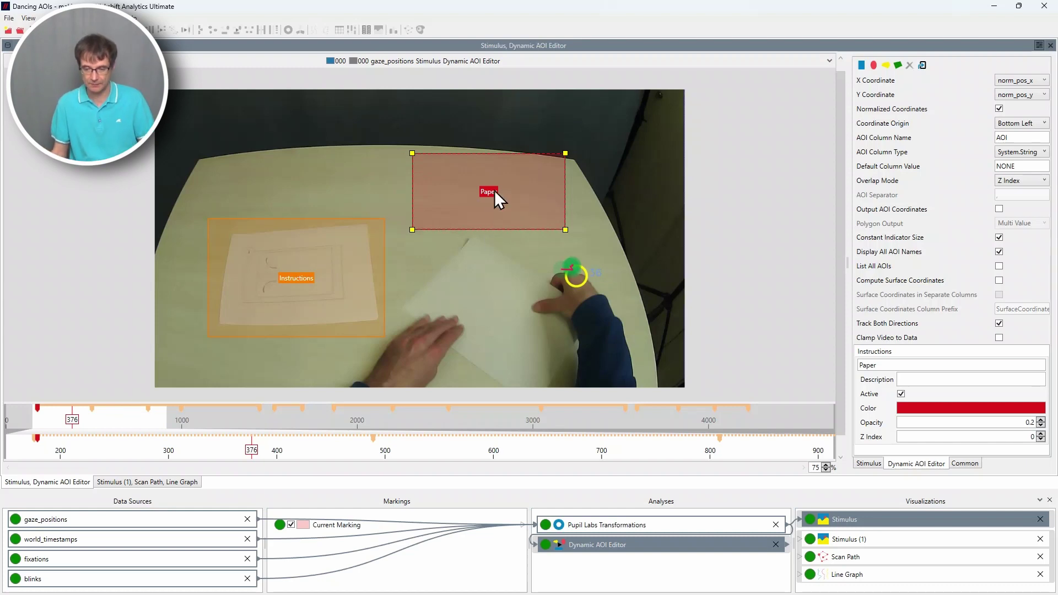
left_click_drag(488, 191, 467, 262)
left_click_drag(546, 301, 612, 383)
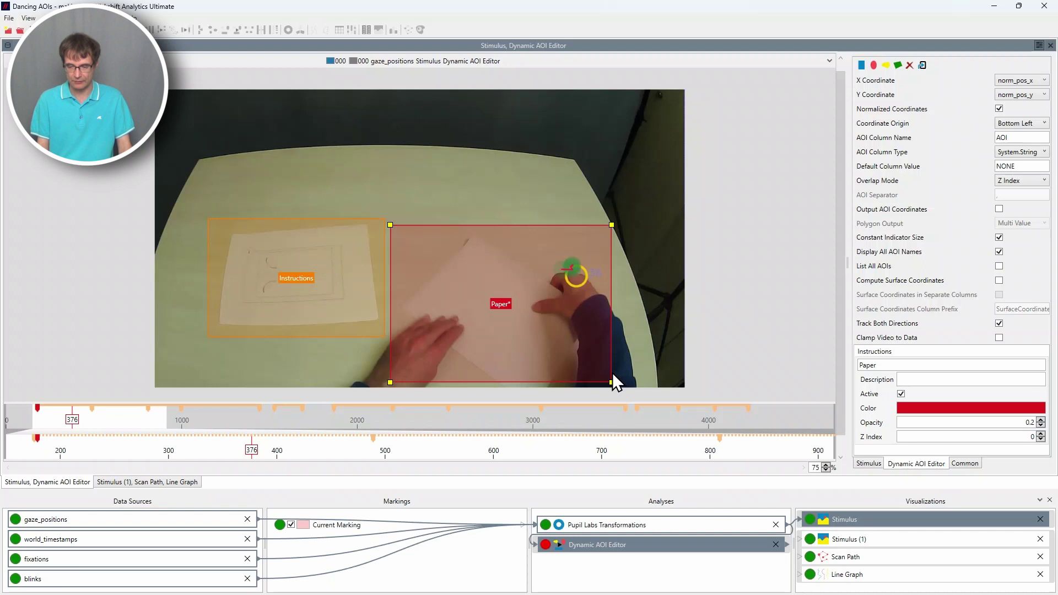
left_click(1040, 434)
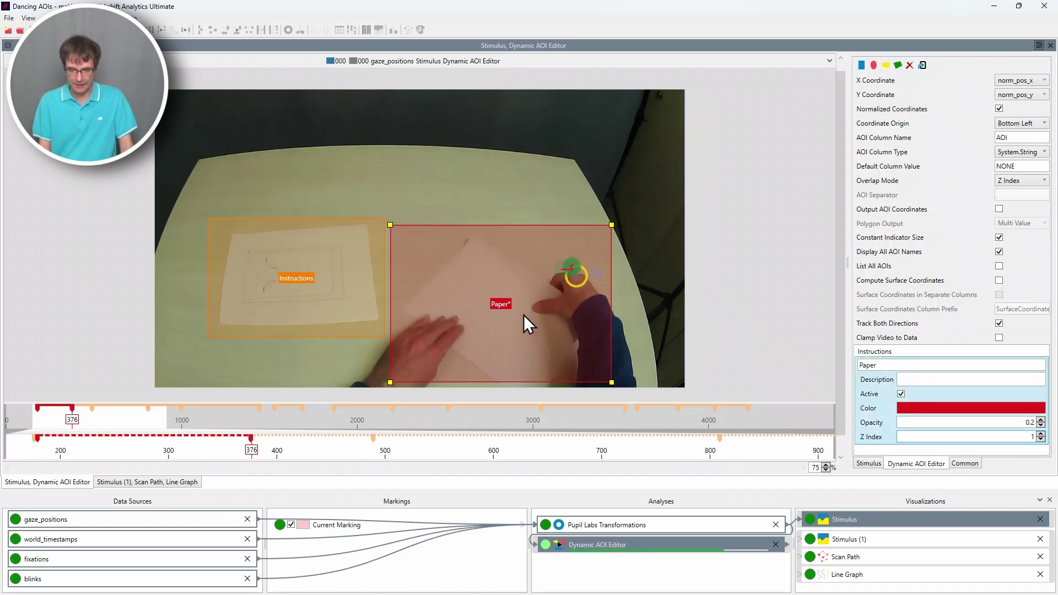
Set the Paper AOI's preceding range to Object Tracking.
right_click(503, 303)
mouse_move(542, 321)
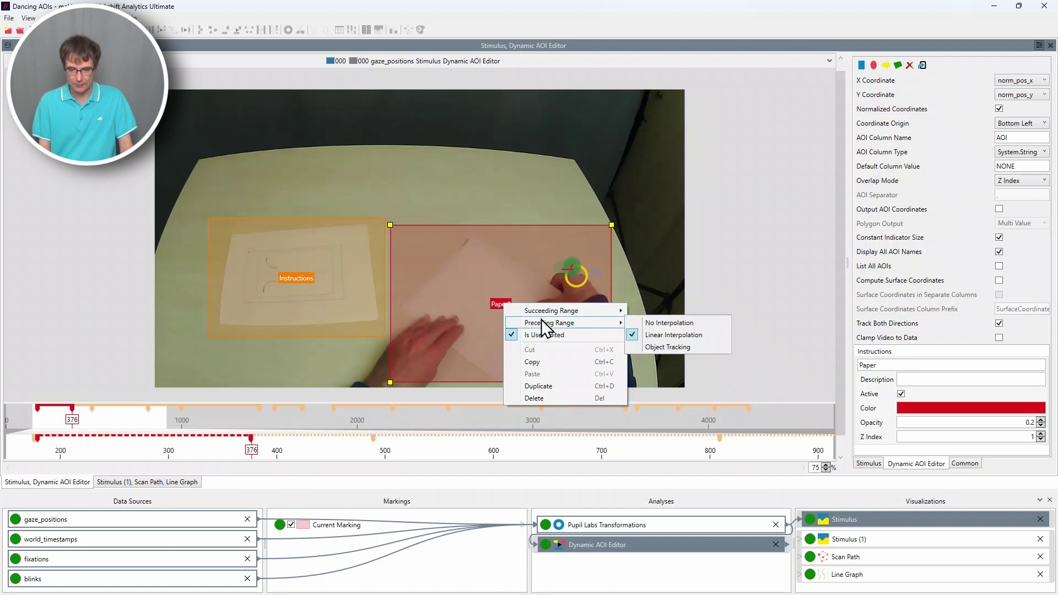
left_click(679, 347)
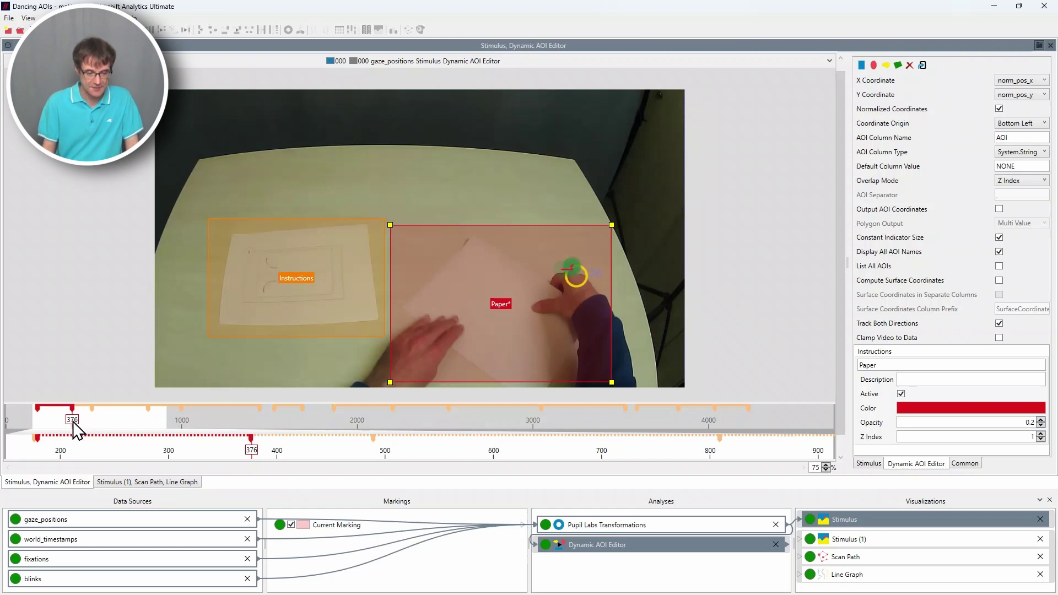
At frame 320, refit the Paper AOI onto the right-hand sheet, then scrub forward to frame 483.
mouse_move(72, 428)
left_mouse_down()
mouse_move(40, 429)
mouse_move(64, 421)
left_mouse_up()
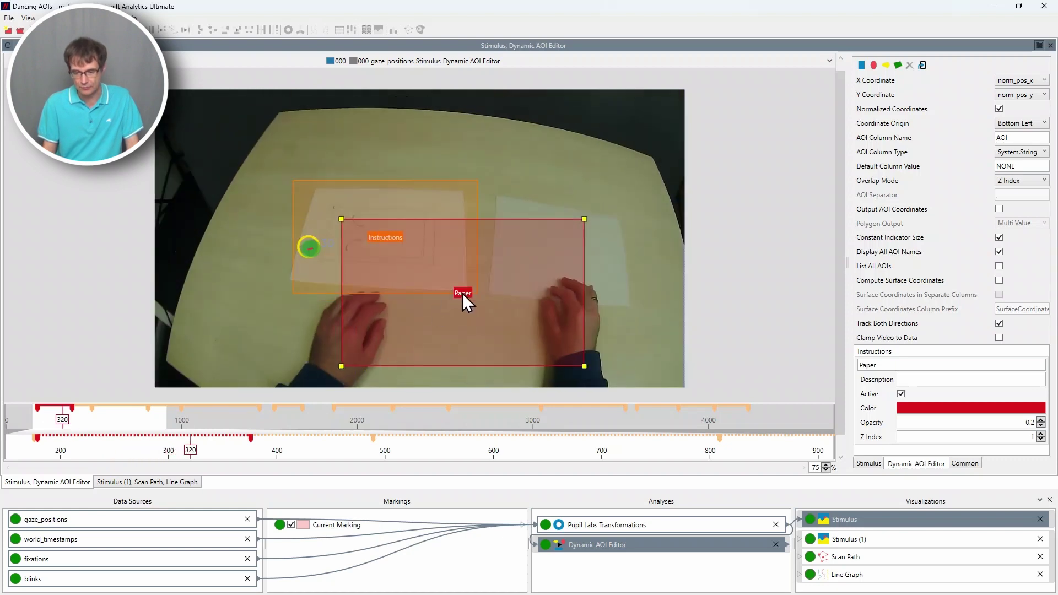
left_click_drag(463, 293, 536, 260)
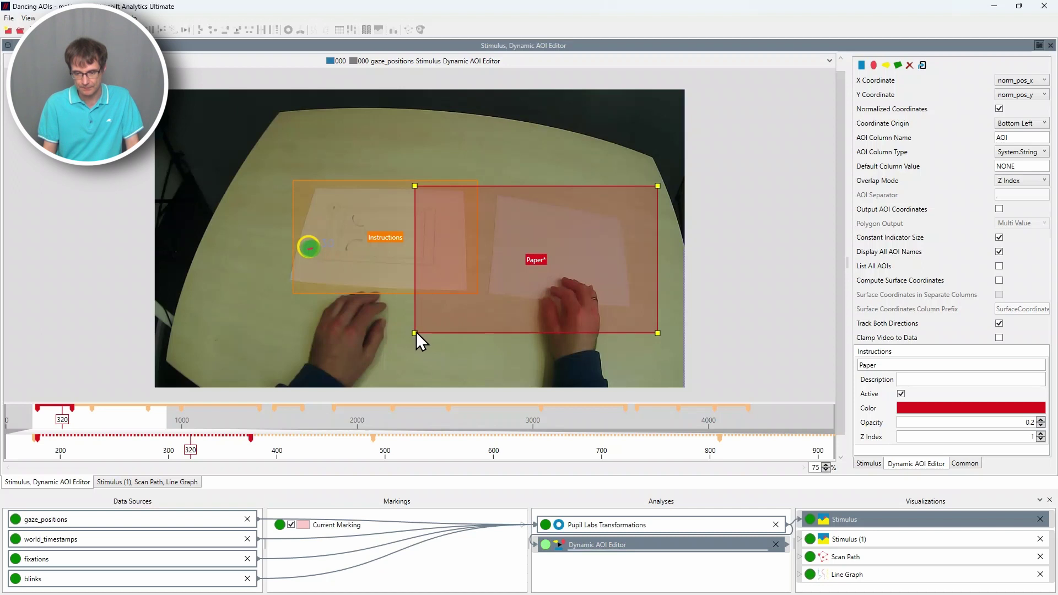
left_click_drag(415, 333, 475, 325)
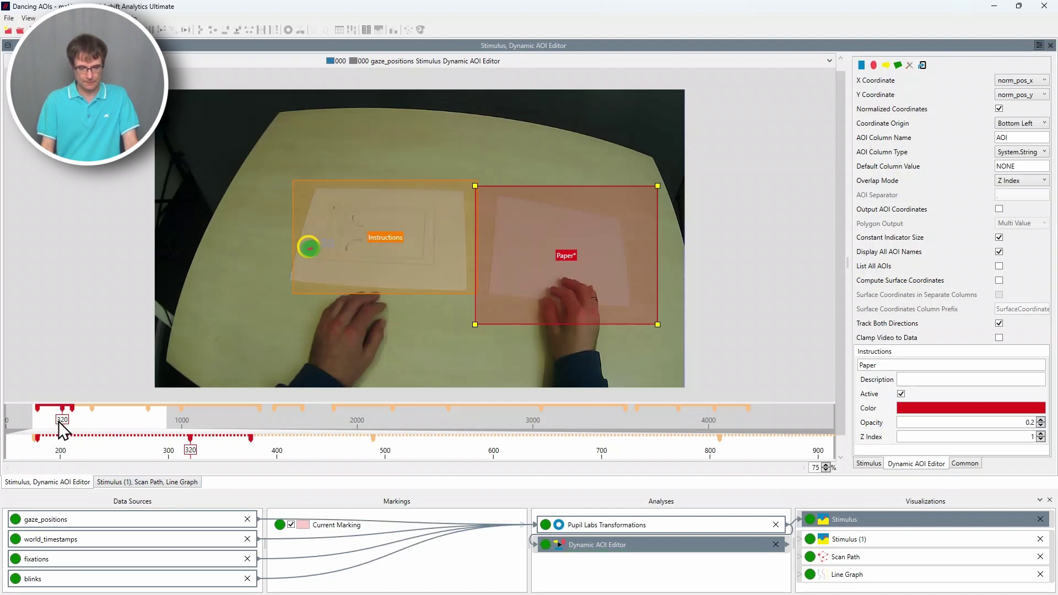
left_click_drag(59, 422, 88, 423)
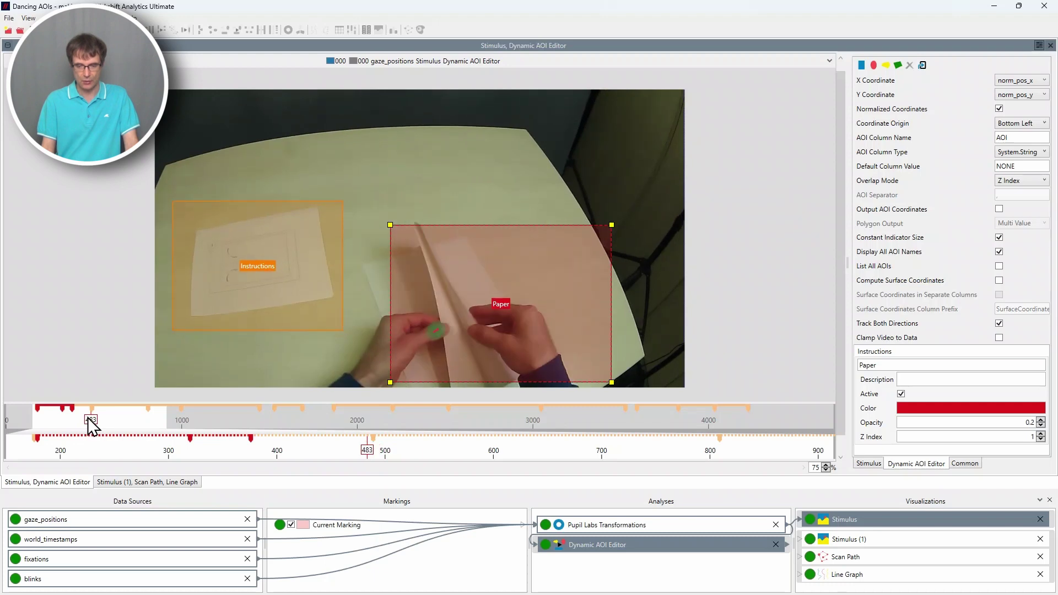
At frame 483, shift the Paper AOI left and set its preceding range to Object Tracking.
left_click_drag(498, 301, 449, 301)
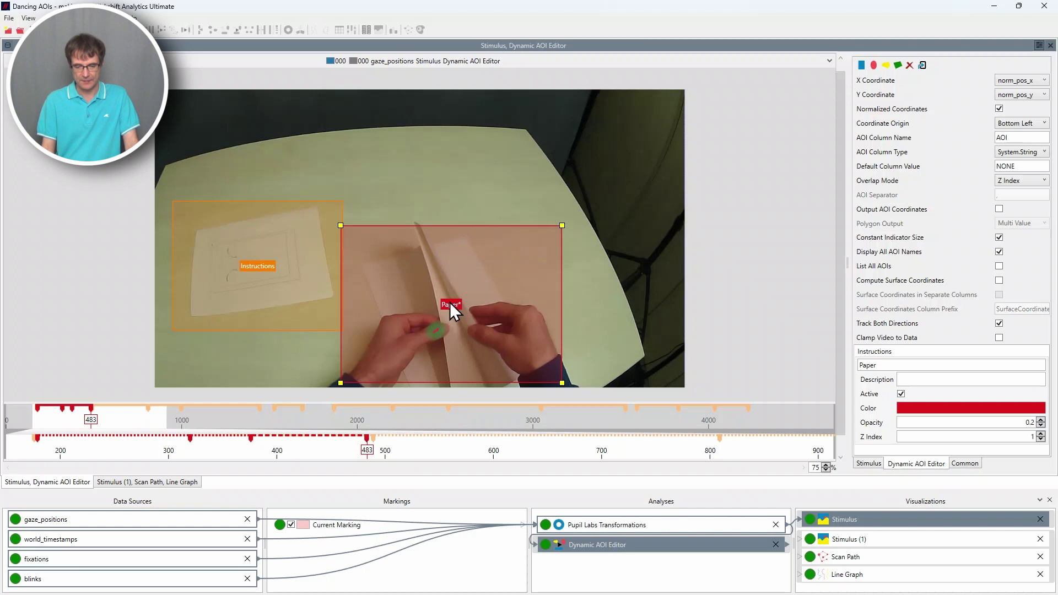
right_click(450, 303)
mouse_move(484, 320)
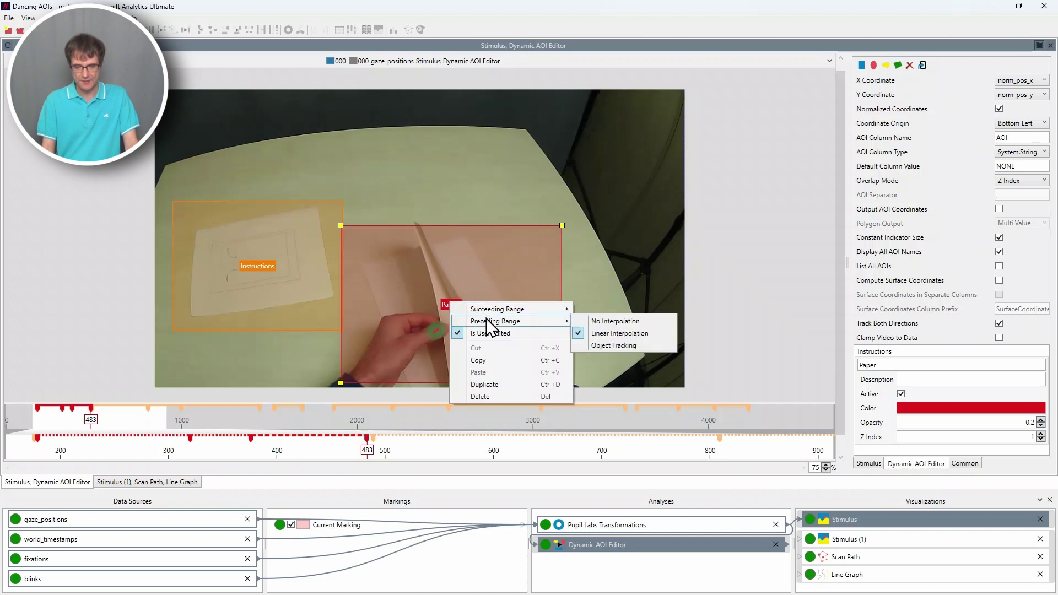
left_click(617, 345)
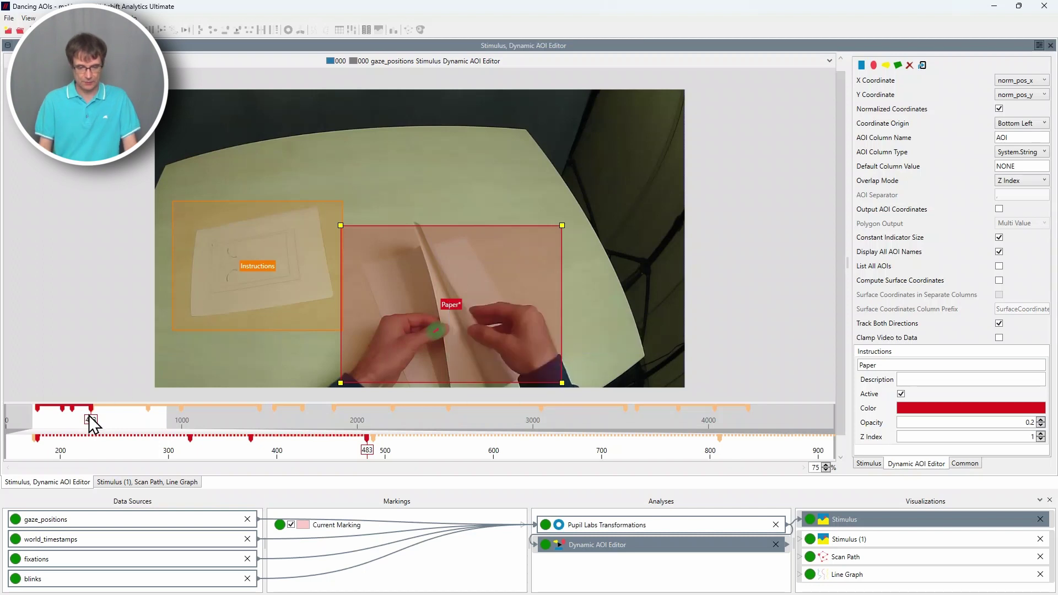
At frame 609, move the Paper AOI right and widen it to cover the sheet.
left_click_drag(91, 424, 114, 424)
left_click_drag(444, 305, 469, 303)
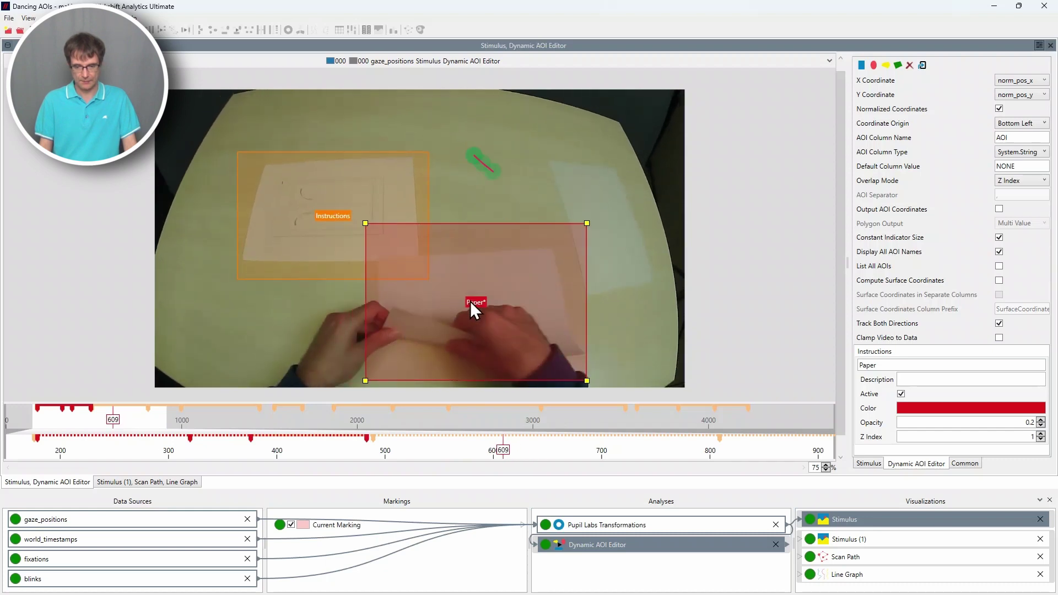
left_click_drag(586, 380, 628, 383)
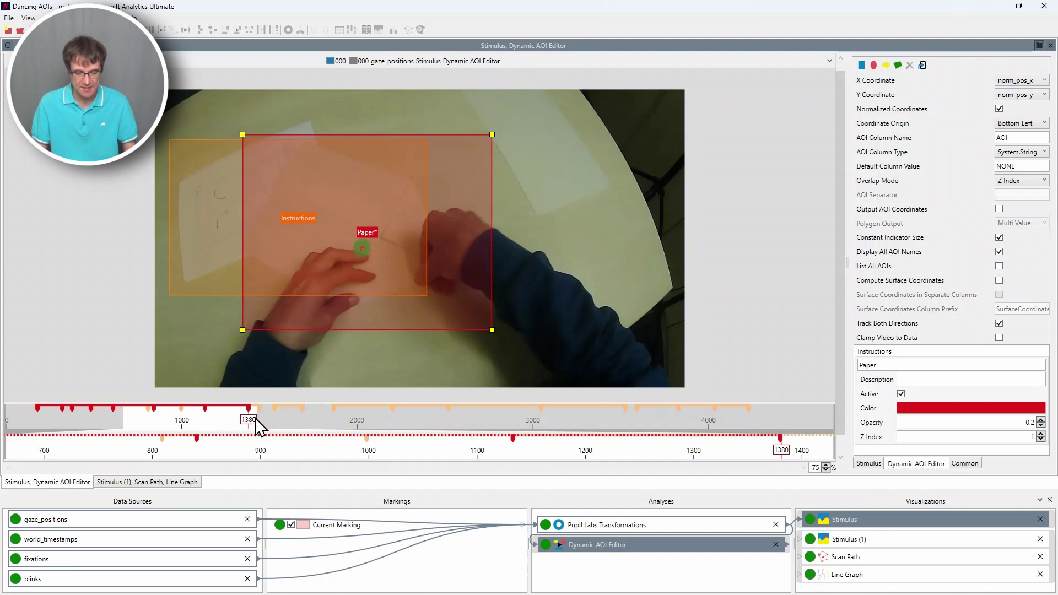
Advance the video and refit the Paper AOI onto the sheet, adding a keyframe at 1898.
left_click_drag(255, 421, 345, 419)
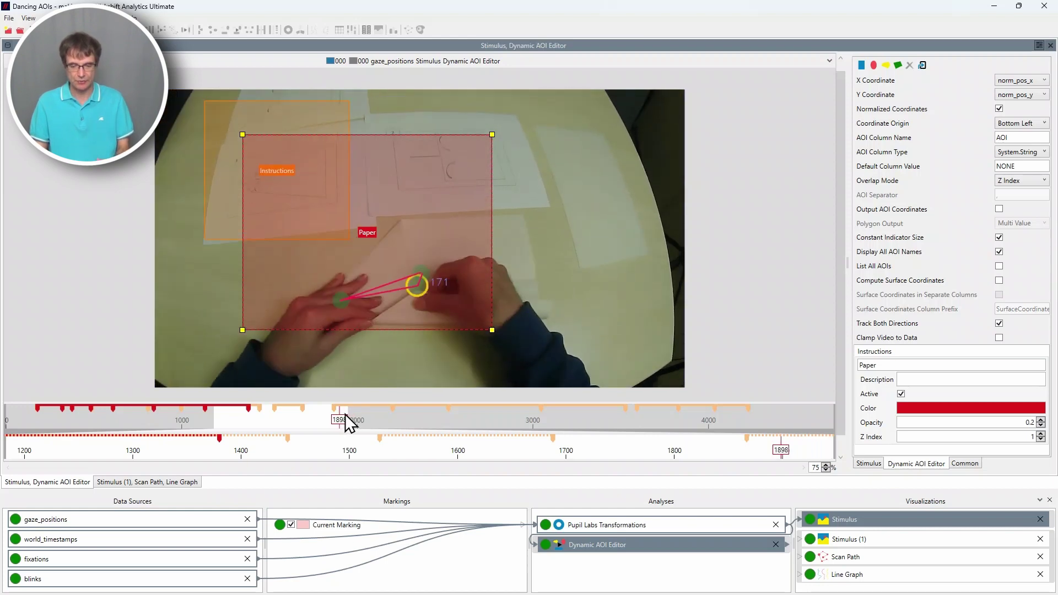
left_click_drag(369, 233, 457, 287)
left_click_drag(580, 384, 570, 347)
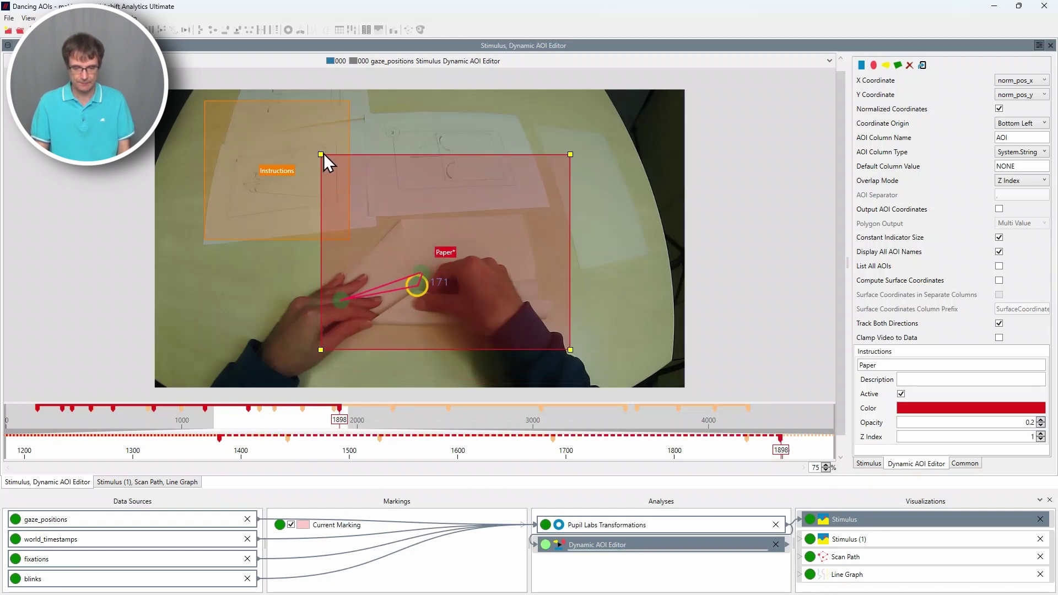
left_click_drag(323, 155, 332, 190)
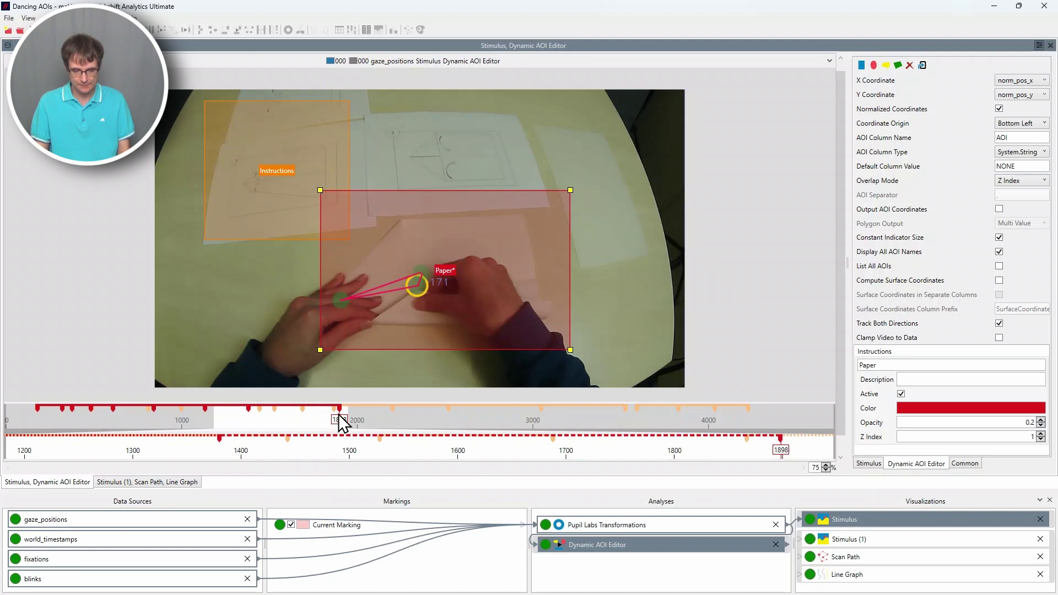
At frame 2177, move the Paper AOI back over the paper and enlarge it.
left_click_drag(338, 422, 388, 419)
left_click_drag(449, 266, 394, 290)
left_click_drag(507, 372, 566, 379)
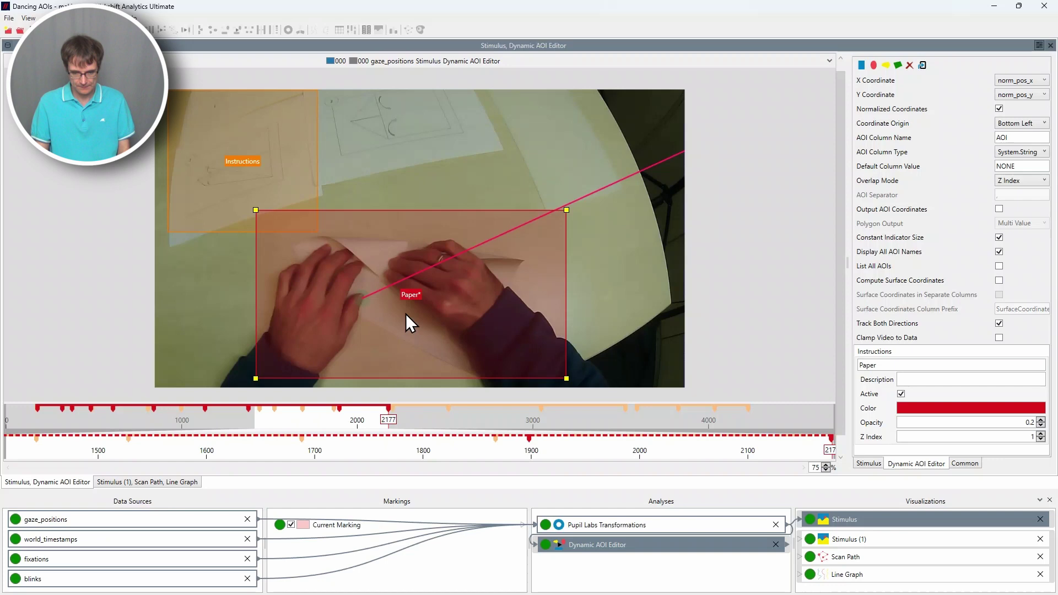
Set the range before the 2177 Paper AOI keyframe to Object Tracking.
right_click(408, 293)
mouse_move(452, 313)
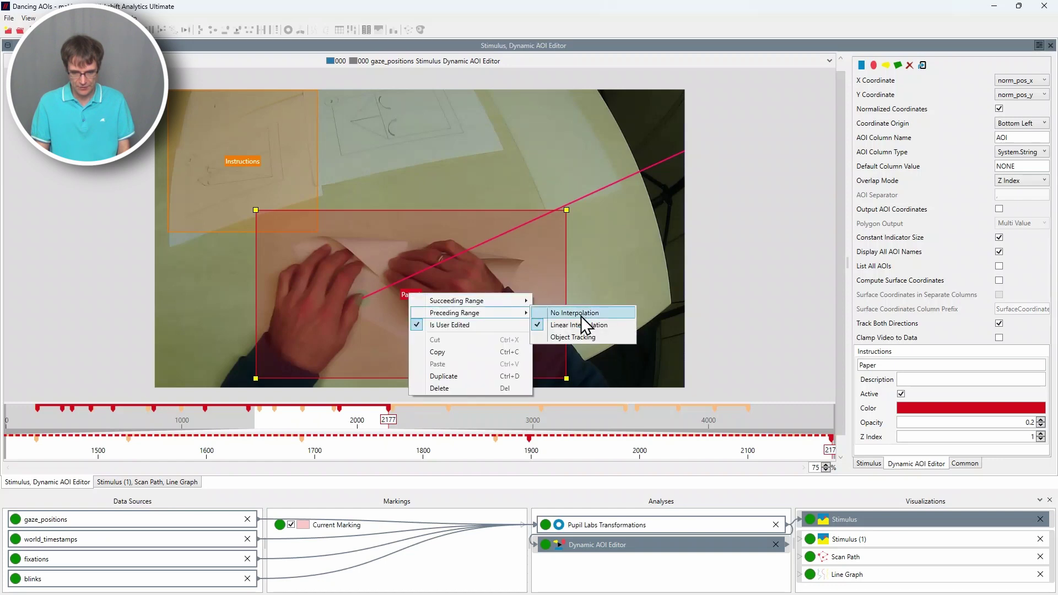
left_click(578, 336)
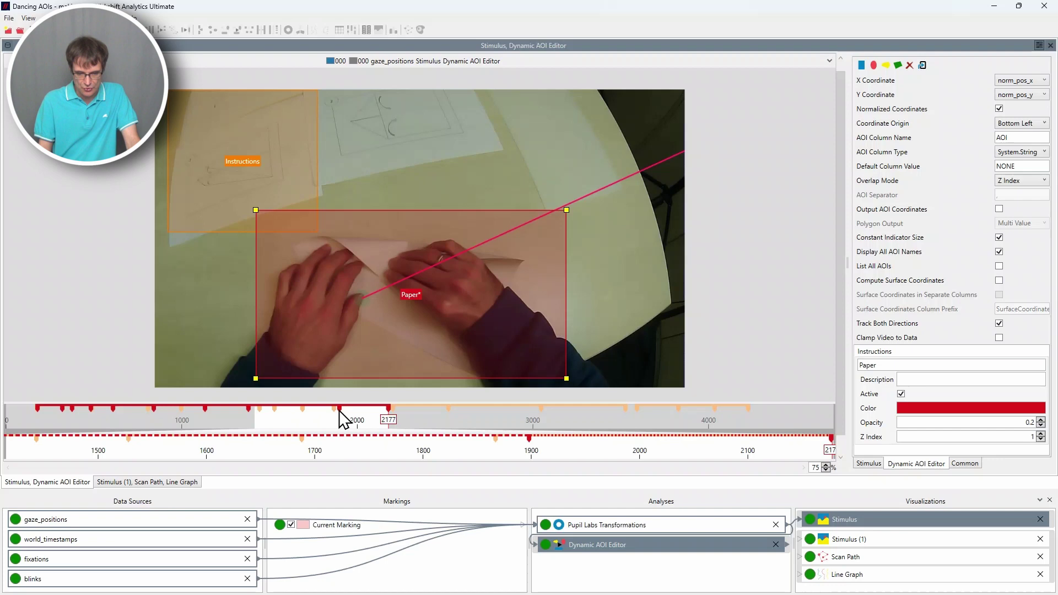
Set No Interpolation for the range after the 1380 keyframe, then scrub to about frame 3444.
left_click(249, 408)
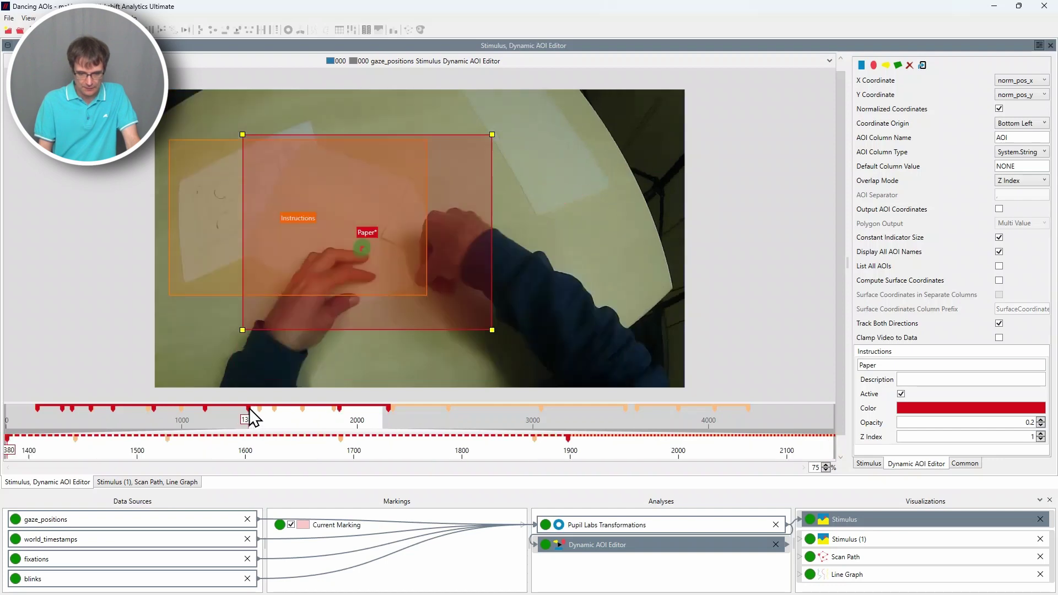
right_click(249, 408)
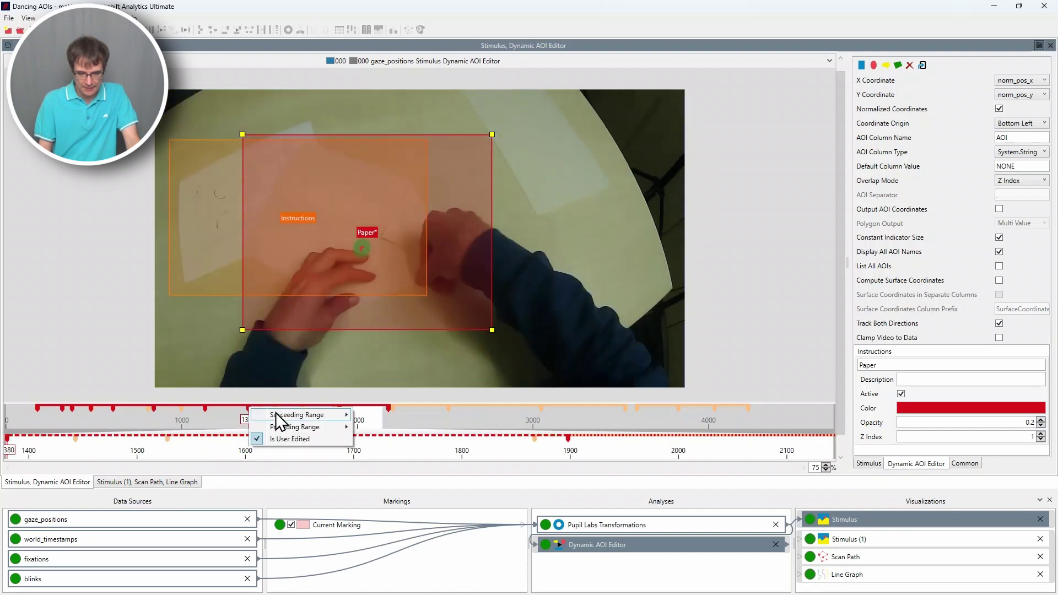
mouse_move(276, 413)
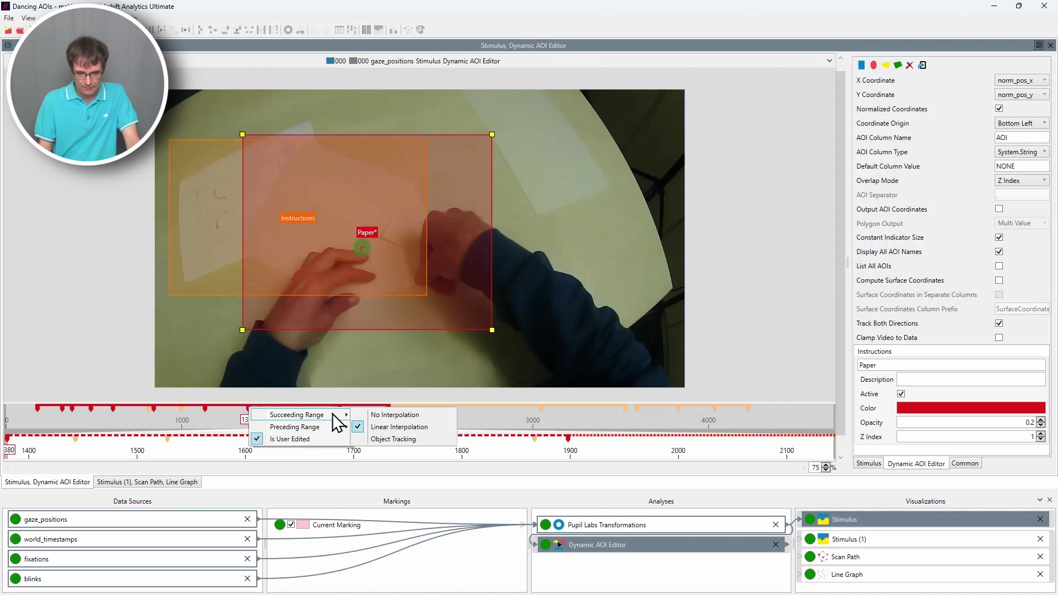
left_click(375, 414)
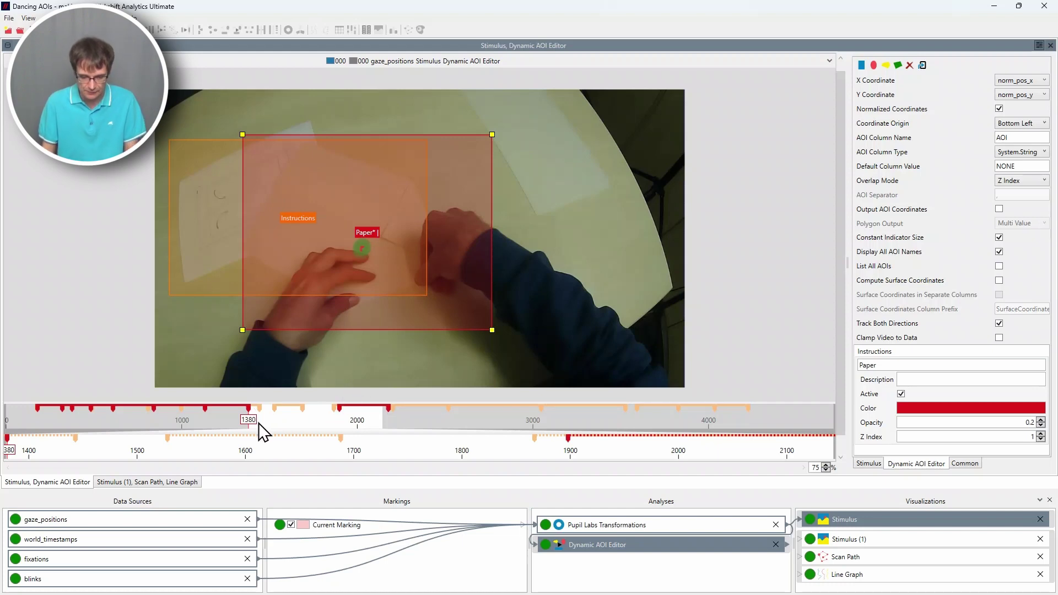
mouse_move(253, 422)
left_mouse_down()
mouse_move(438, 415)
mouse_move(737, 424)
left_mouse_up()
Change the range option of the keyframe near frame 4131, then return playback to frame 174.
right_click(619, 409)
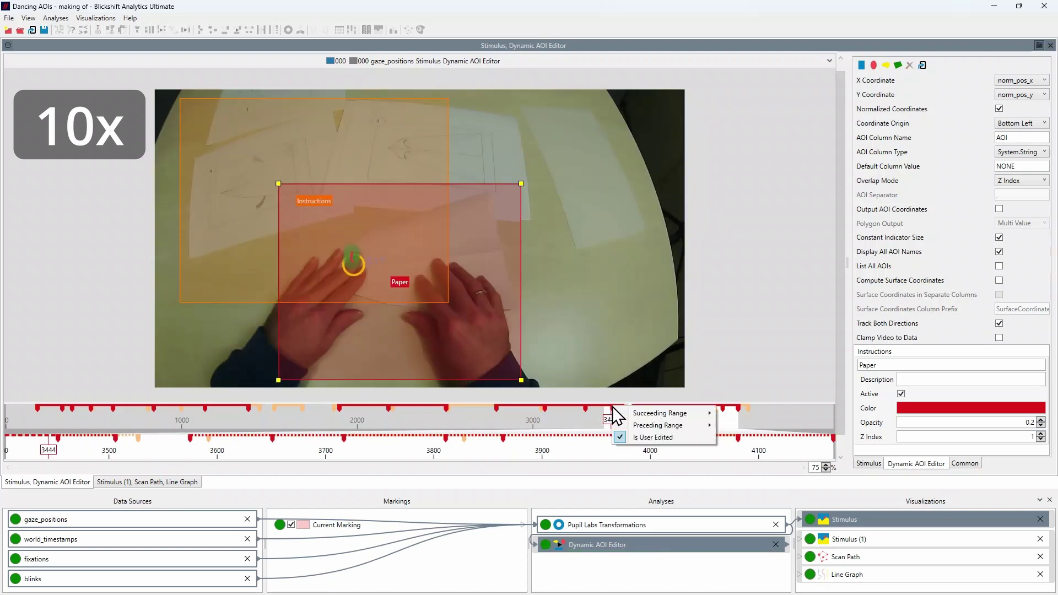
left_click(650, 412)
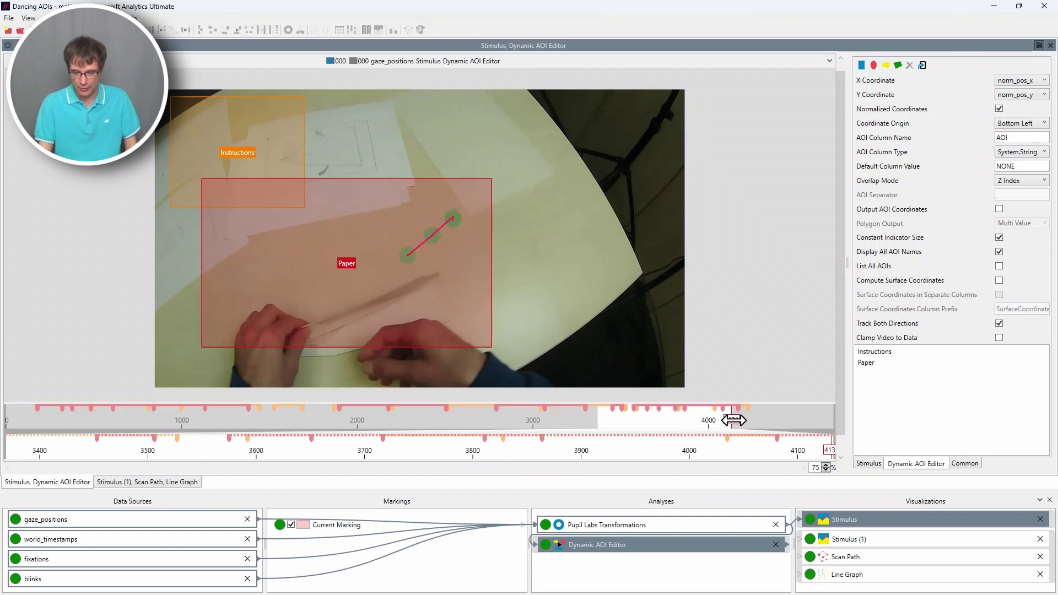
left_click_drag(733, 420, 38, 418)
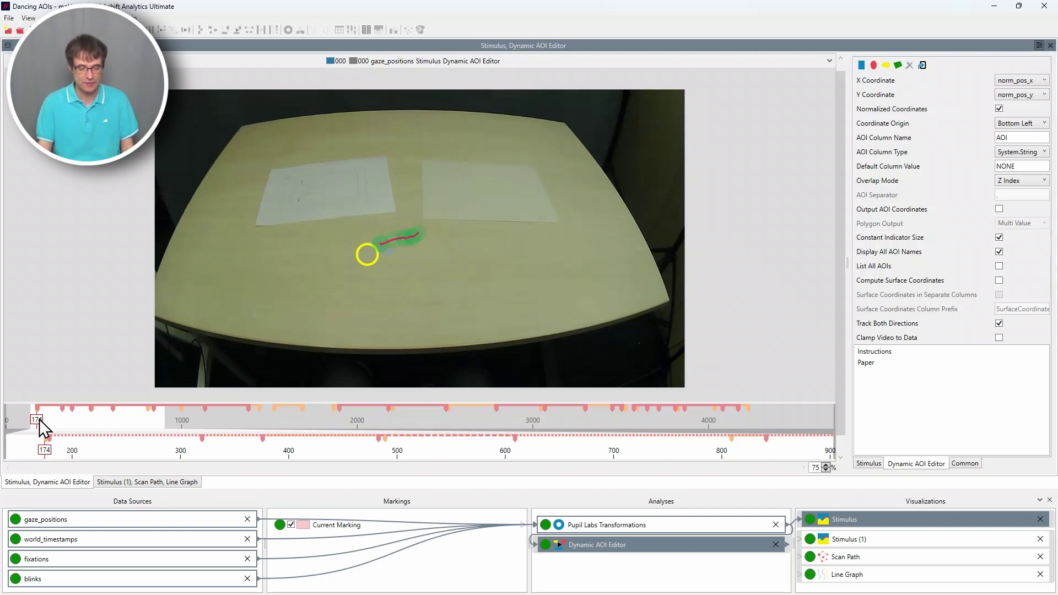
left_click_drag(42, 425, 47, 427)
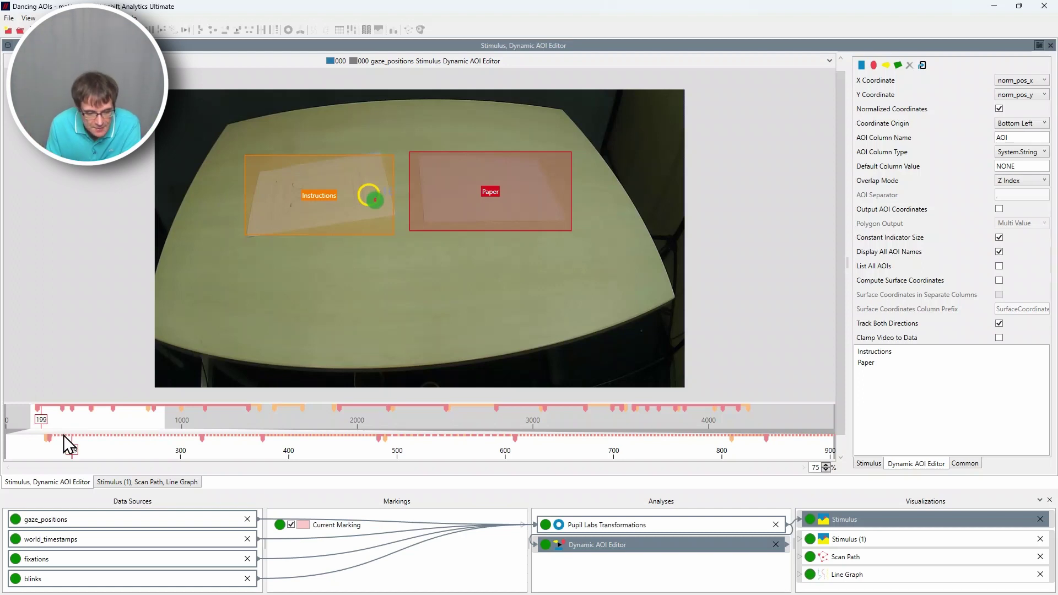
left_click_drag(44, 424, 566, 410)
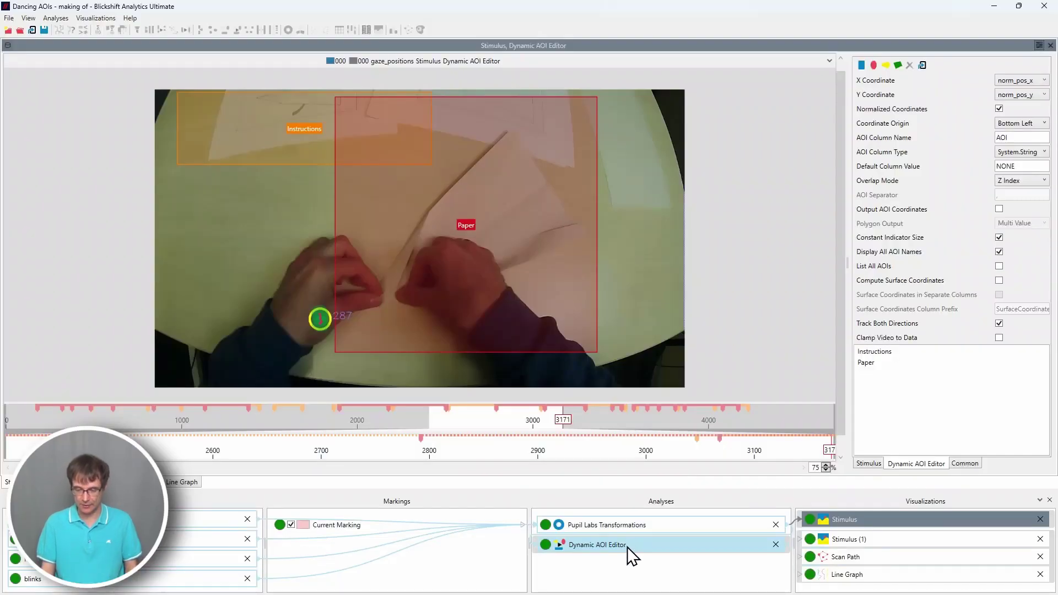
Attach a Gaze Statistics analysis to the Dynamic AOI Editor, showing per-AOI gaze counts and durations.
right_click(627, 547)
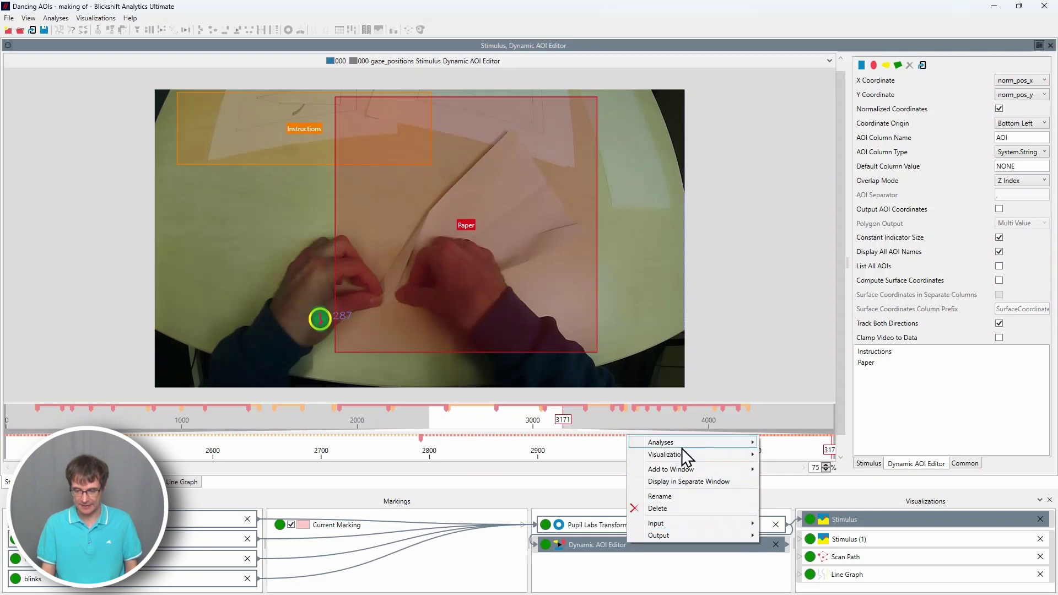
mouse_move(683, 445)
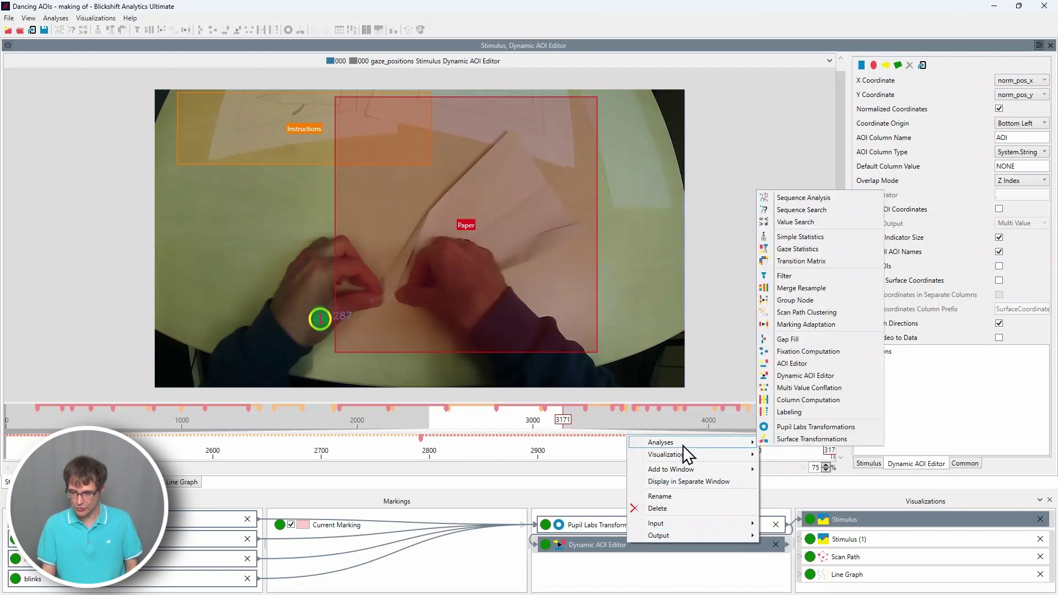
left_click(819, 252)
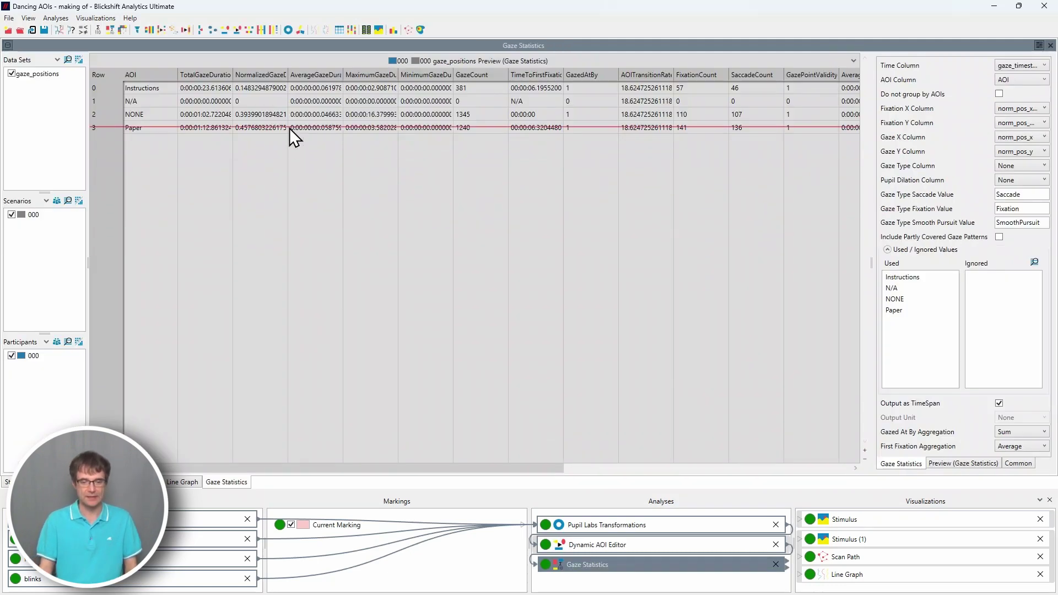
Collapse the data sets panel and exclude the N/A AOI from the Gaze Statistics table.
left_click(7, 45)
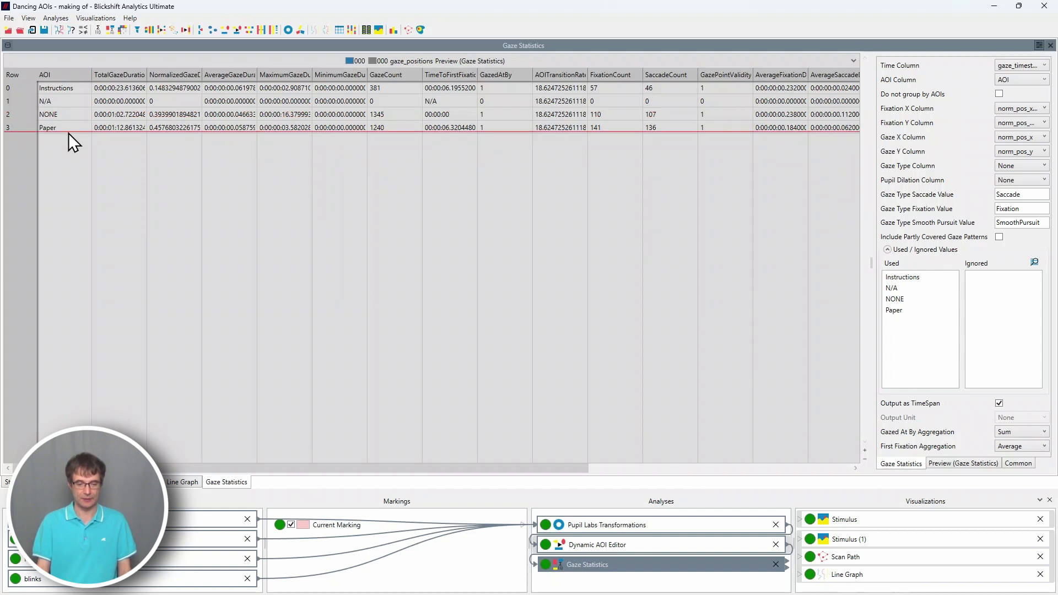
left_click(915, 290)
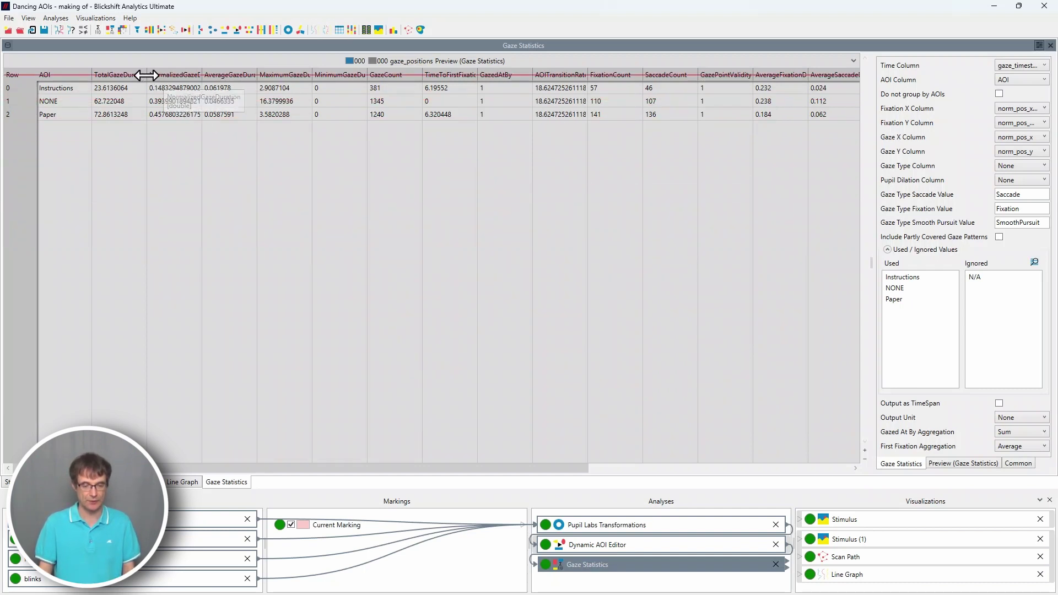
Widen the TotalGazeDuration, MinimumGazeDuration and AOITransitionRate columns, then scroll right to see further columns.
left_click_drag(146, 78, 380, 78)
left_click_drag(439, 74, 456, 74)
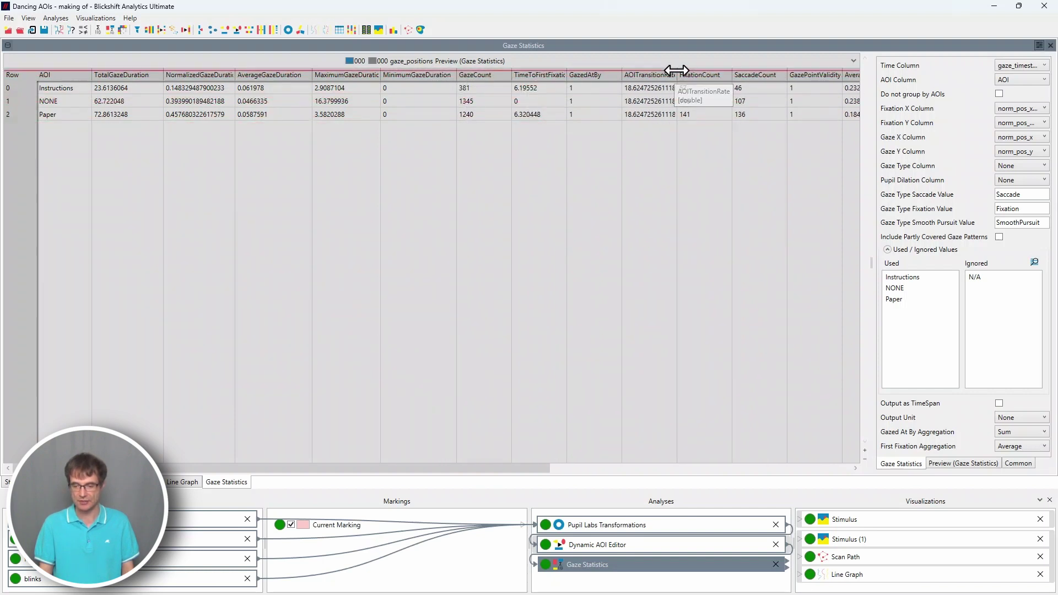
left_click_drag(676, 74, 699, 74)
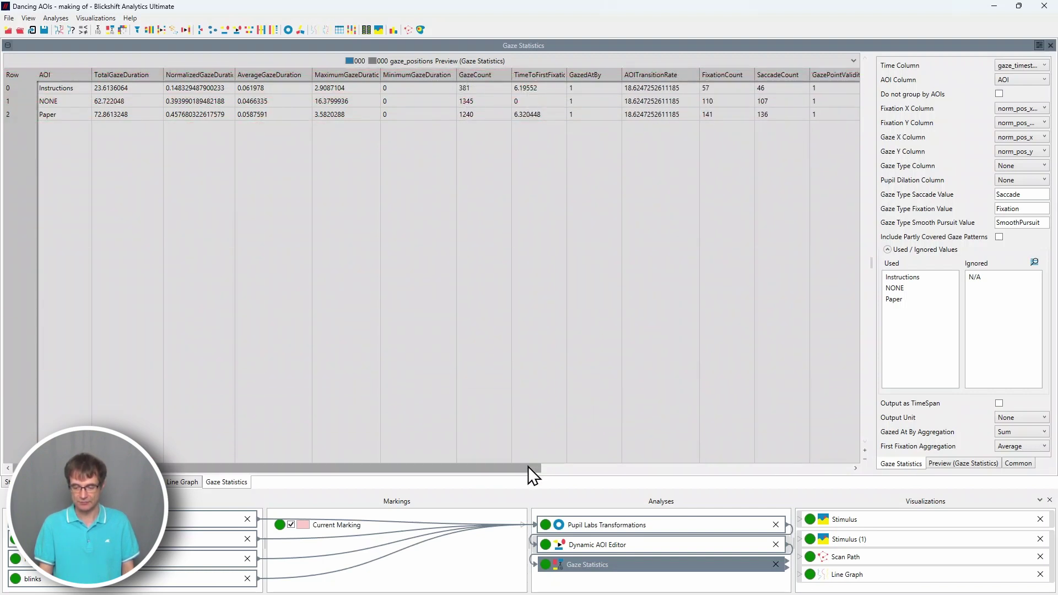
left_click_drag(528, 467, 858, 437)
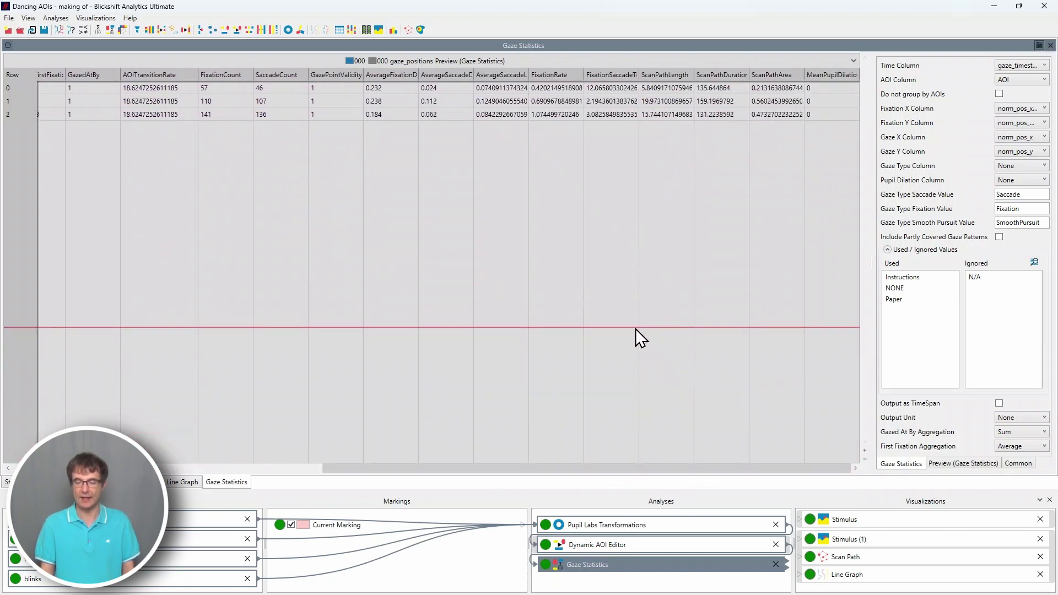